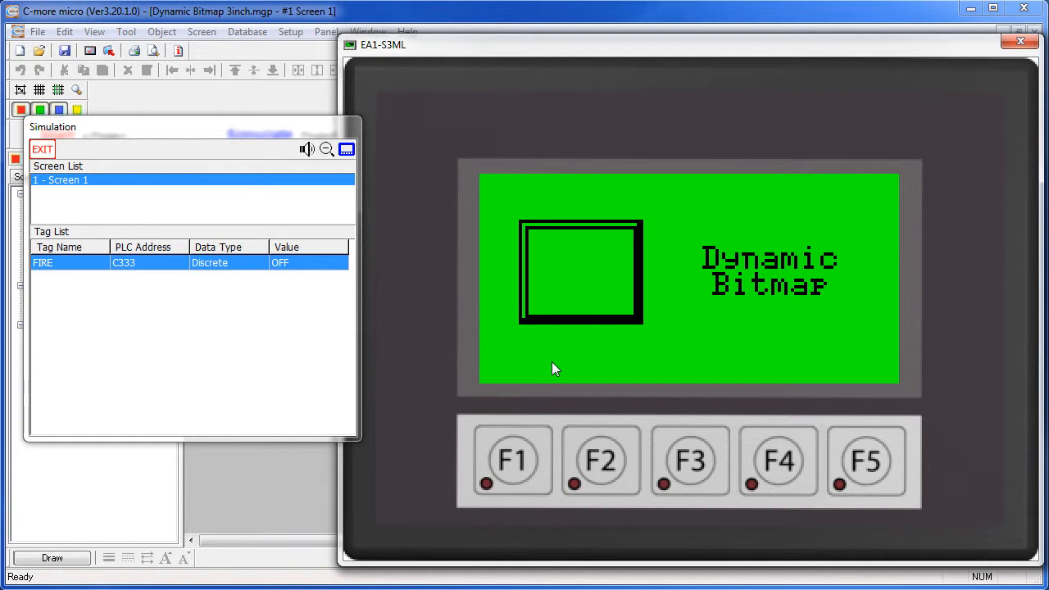
Switch the FIRE tag to ON in the running simulation to test the dynamic bitmap.
double_click(287, 263)
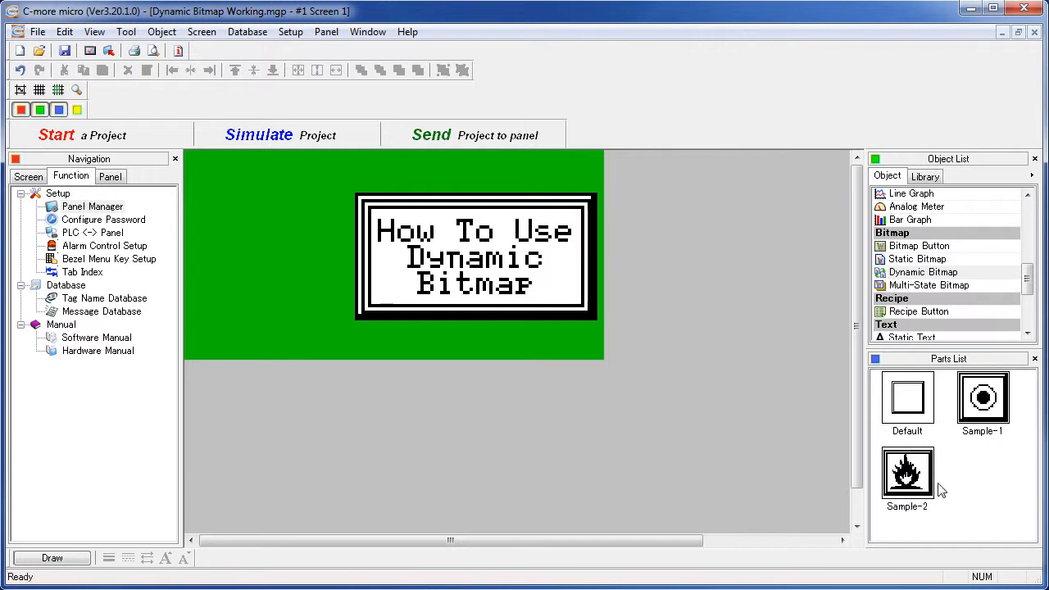
Place the Sample-2 dynamic bitmap beside the title text and preview its OFF and ON states.
click(907, 474)
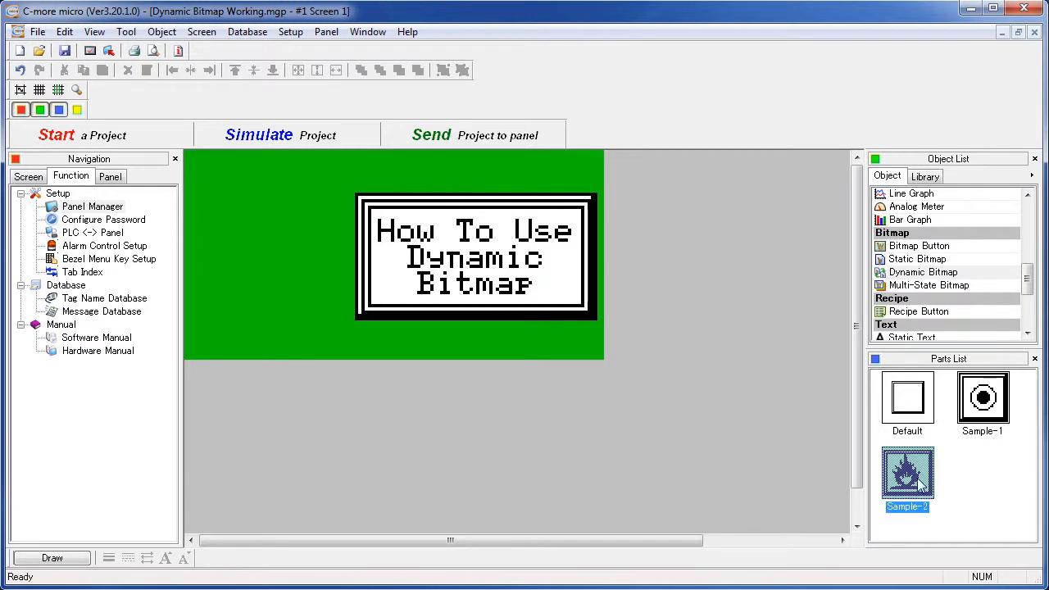
click(204, 180)
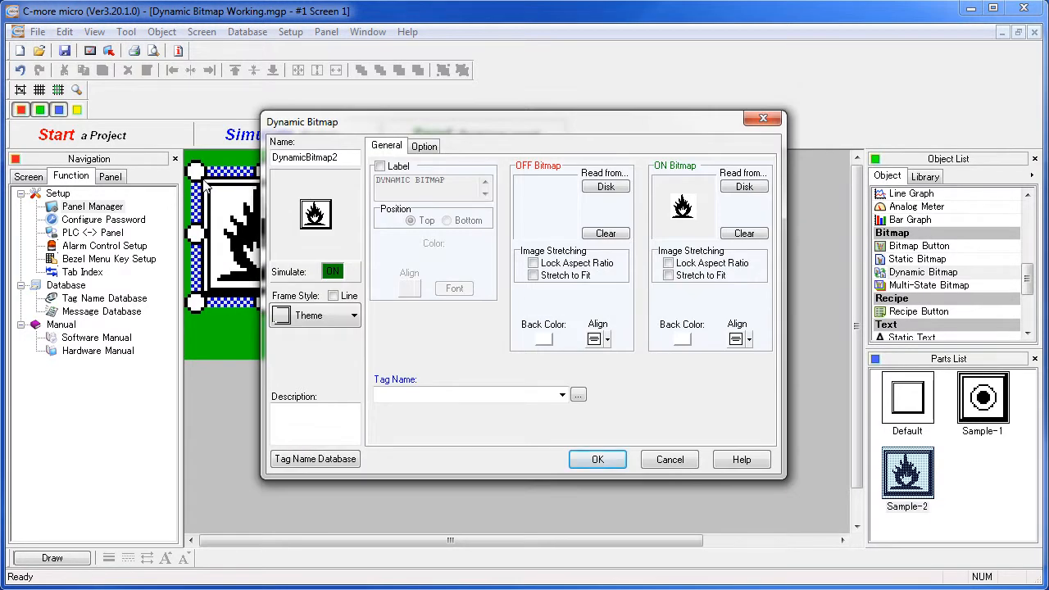
click(331, 273)
click(331, 273)
drag(317, 132, 472, 182)
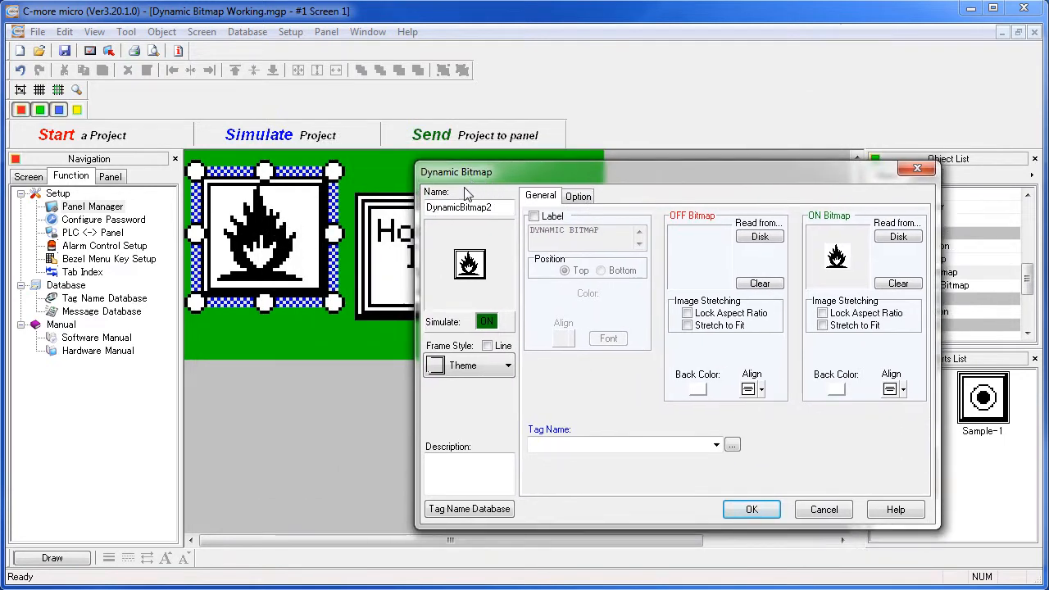
click(487, 323)
click(487, 322)
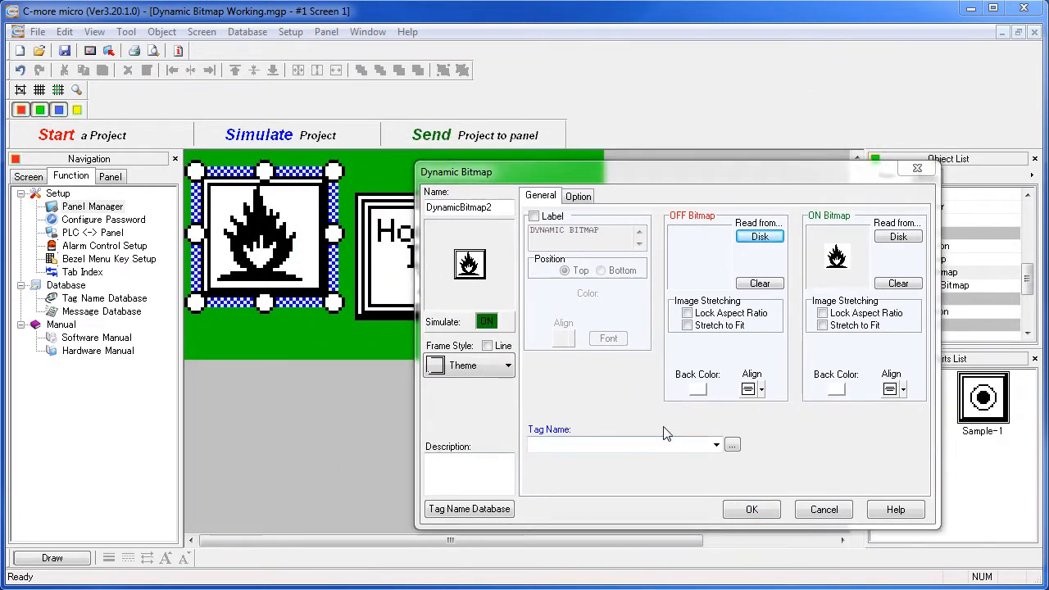
Load AlarmClock.bmp from disk as the OFF bitmap of the fire object.
click(761, 237)
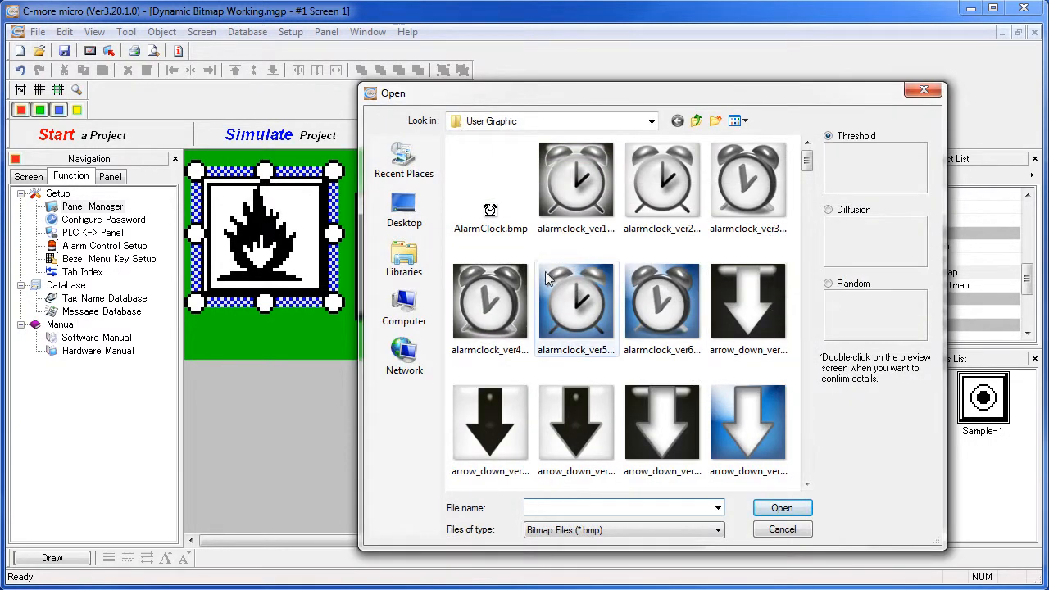
click(516, 209)
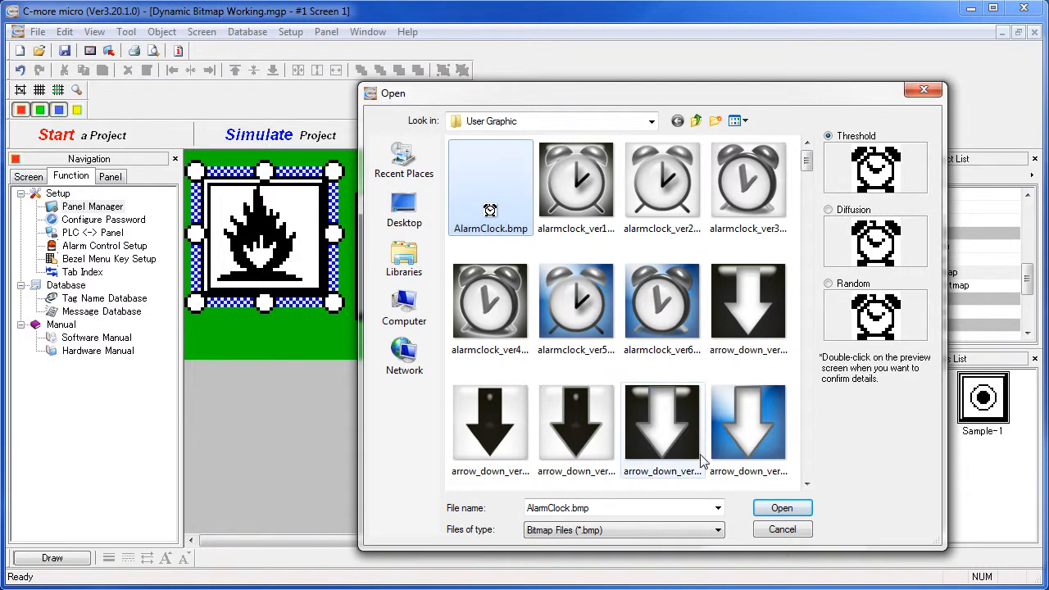
click(782, 508)
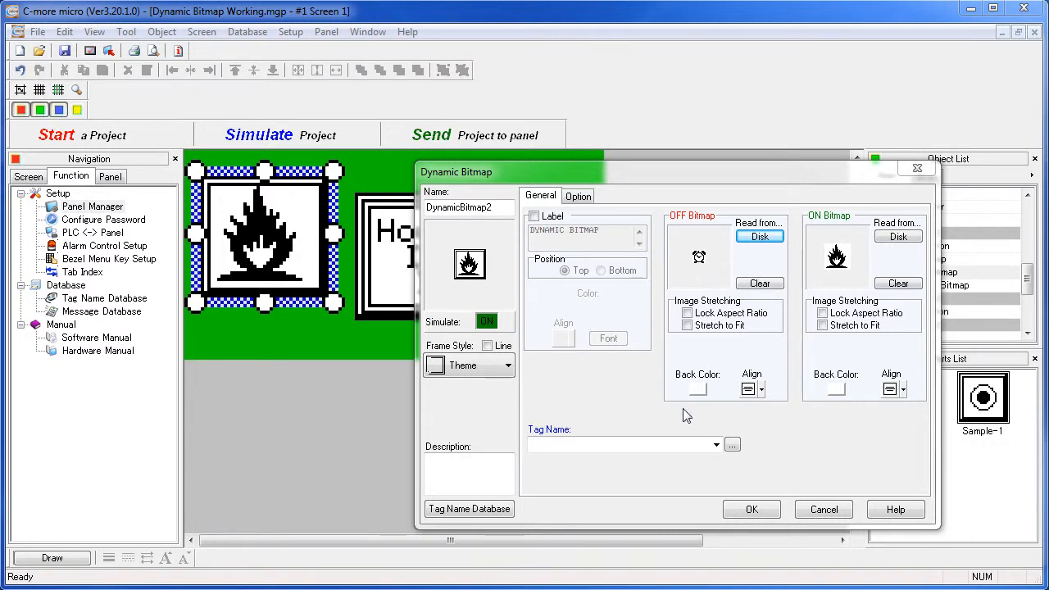
Assign the FIRE tag to the dynamic bitmap and accept its settings.
click(716, 447)
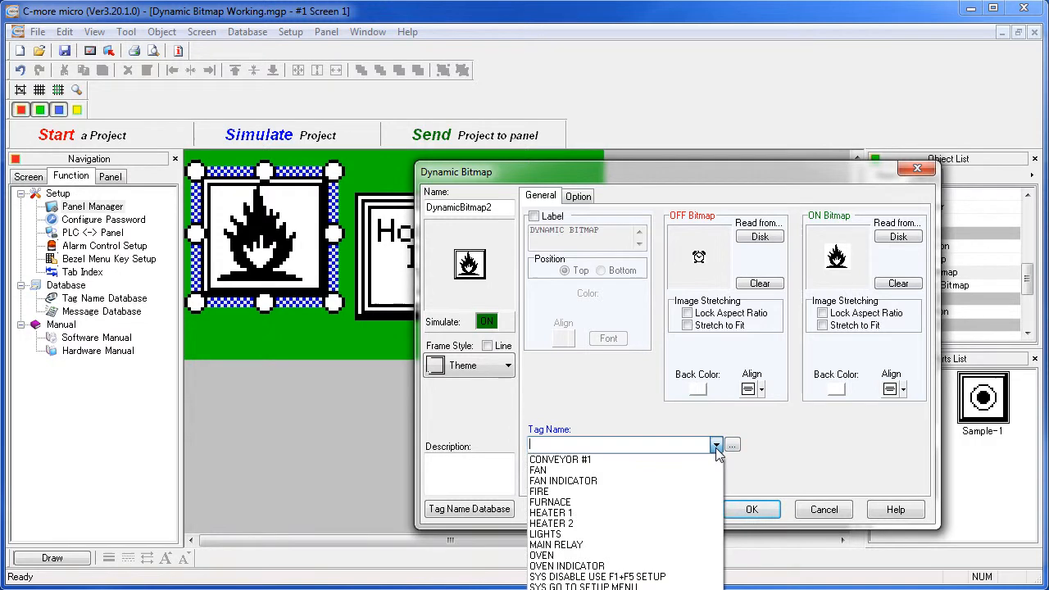
click(547, 493)
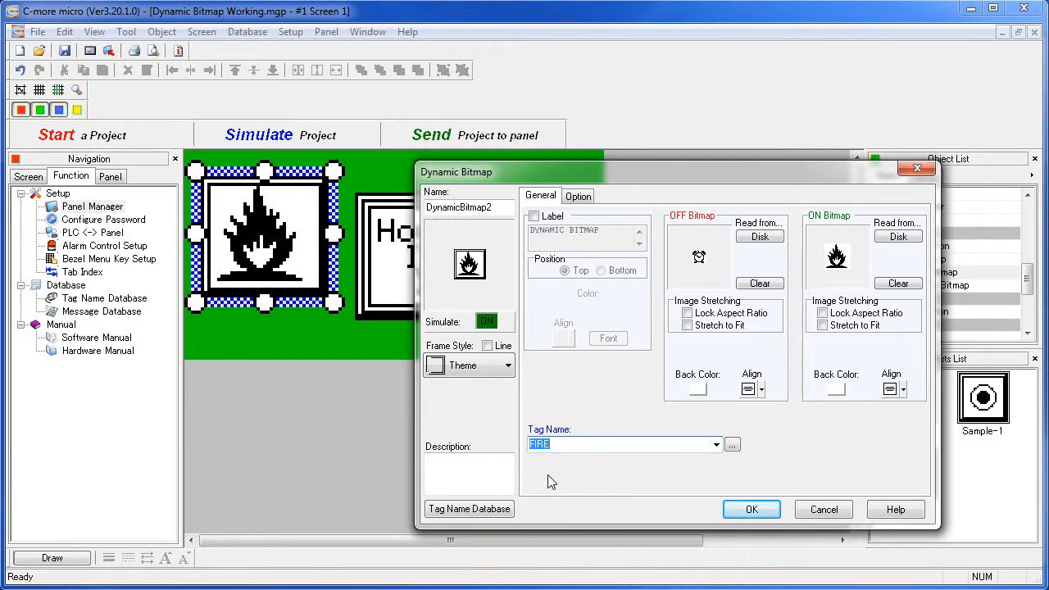
click(748, 509)
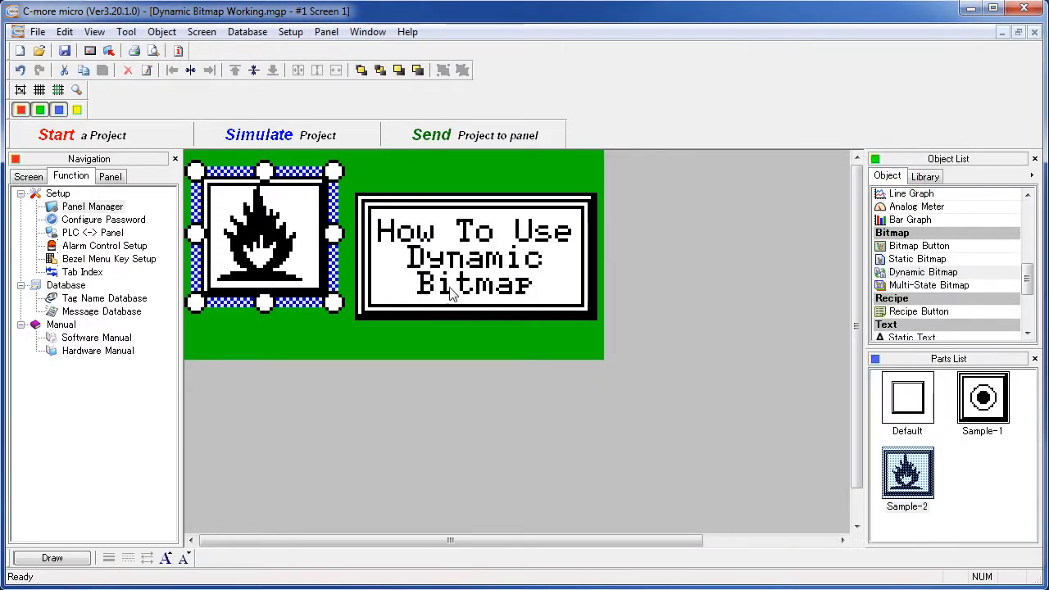
Save the project and simulate it, toggling the FIRE tag to test the alarm clock and flame images.
click(292, 134)
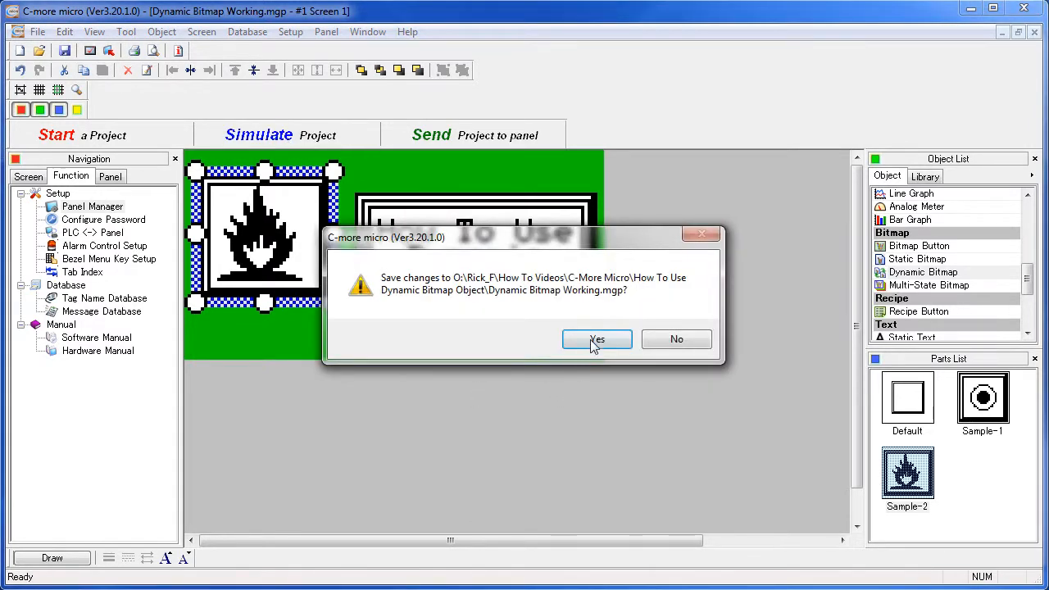
click(596, 340)
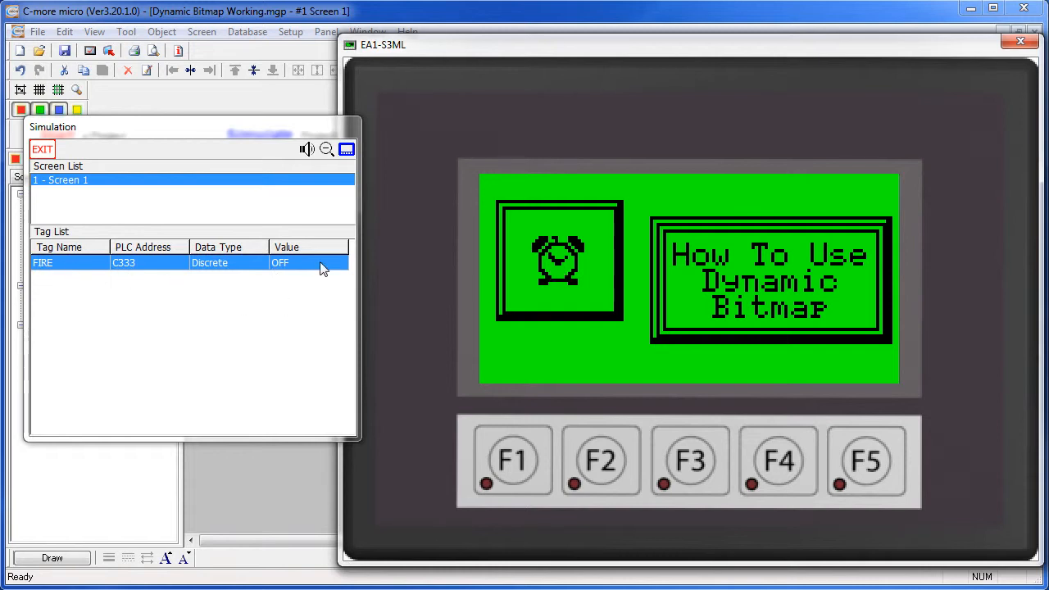
double_click(295, 264)
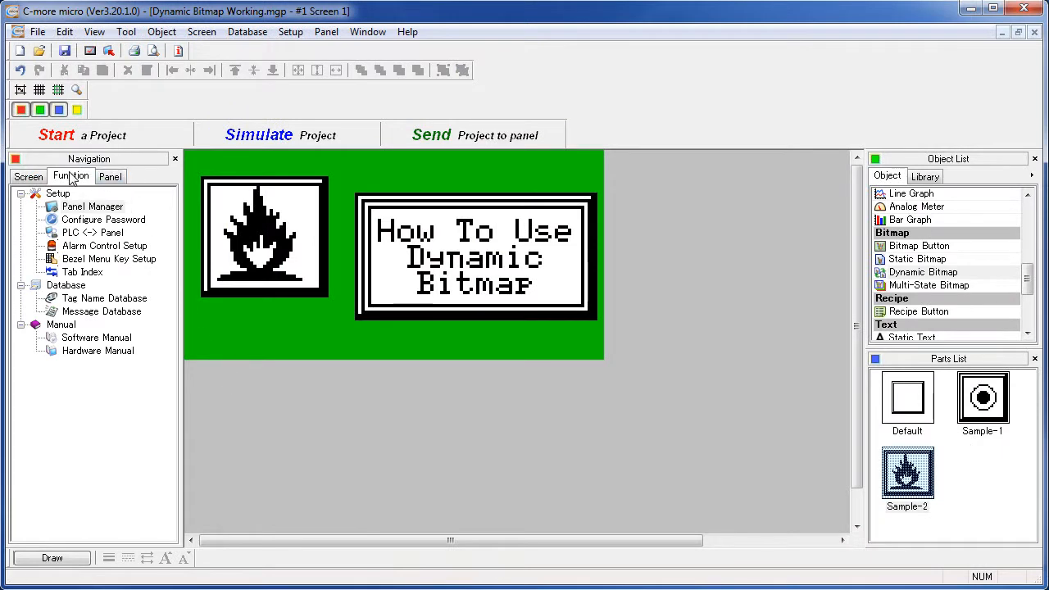
Change the project's panel type to EA1-T4CL, displaying screens at their original resolution.
double_click(85, 210)
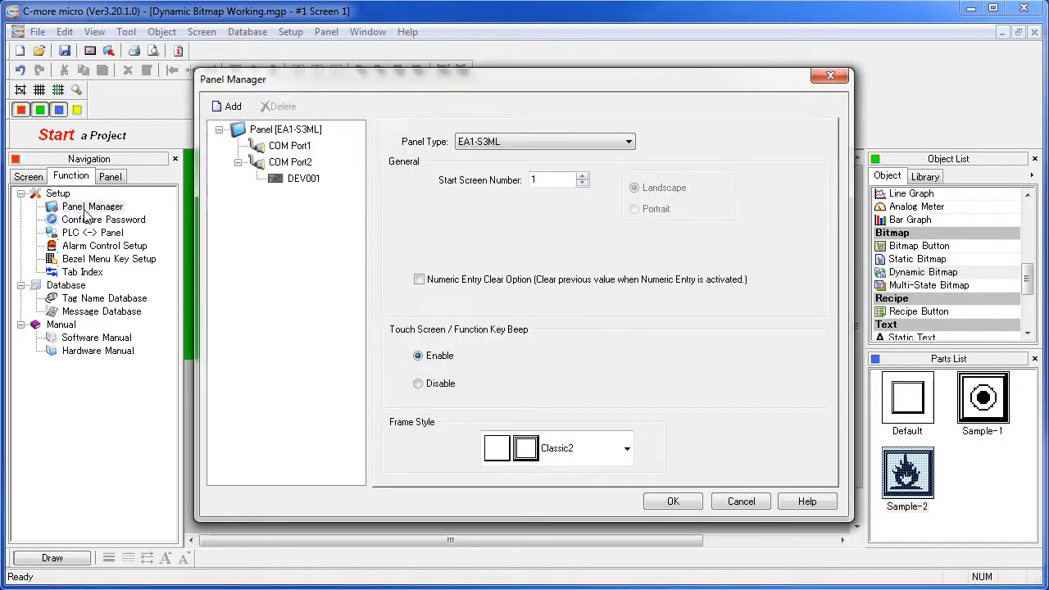
click(628, 142)
click(504, 199)
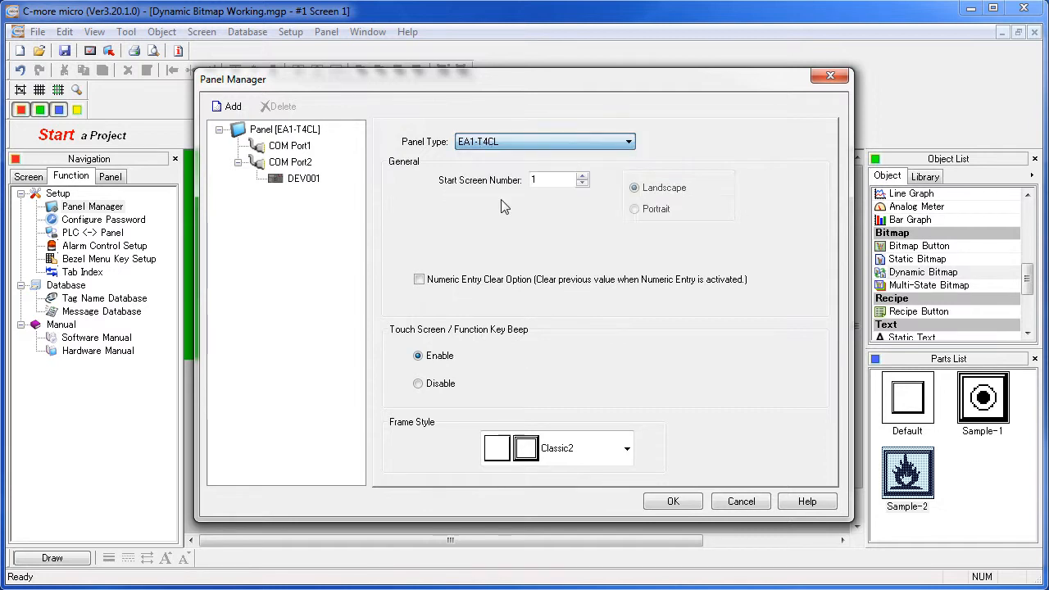
click(674, 503)
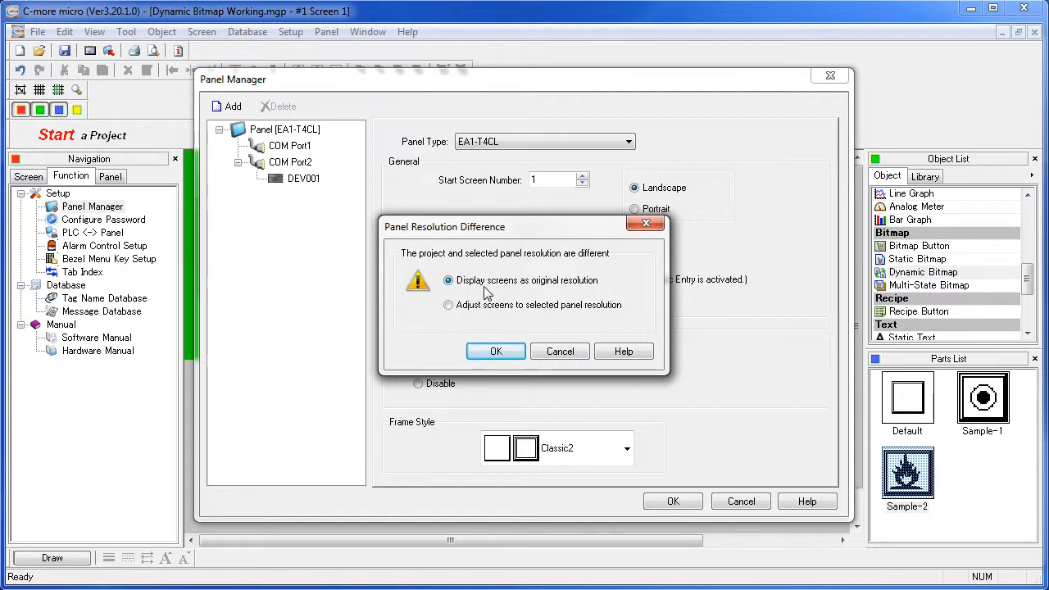
click(497, 351)
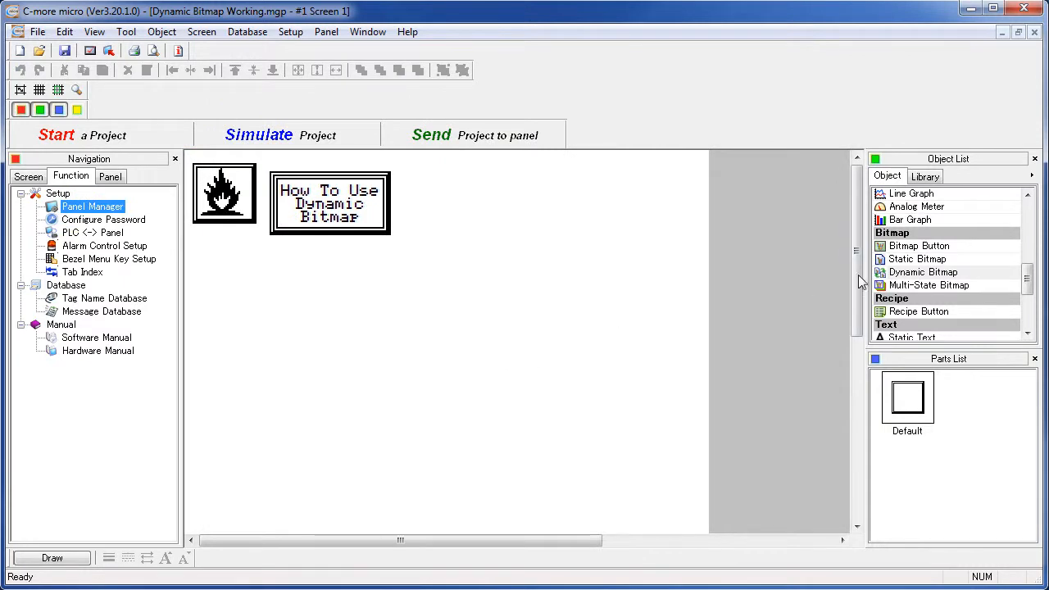
Place a new dynamic bitmap below the title text and load stop_ver1.bmp as its OFF bitmap.
click(897, 273)
click(321, 279)
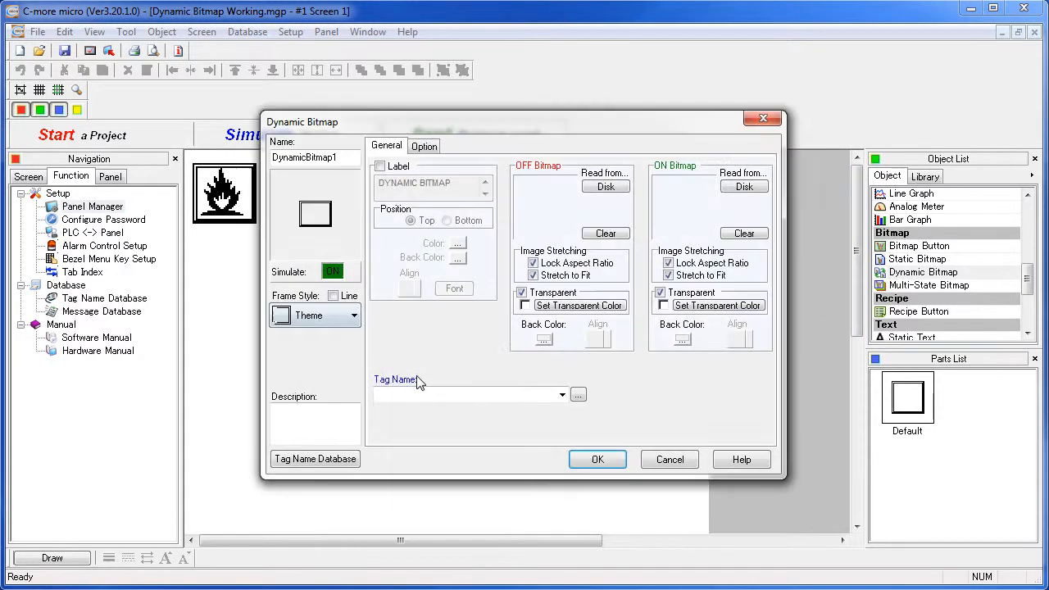
click(610, 188)
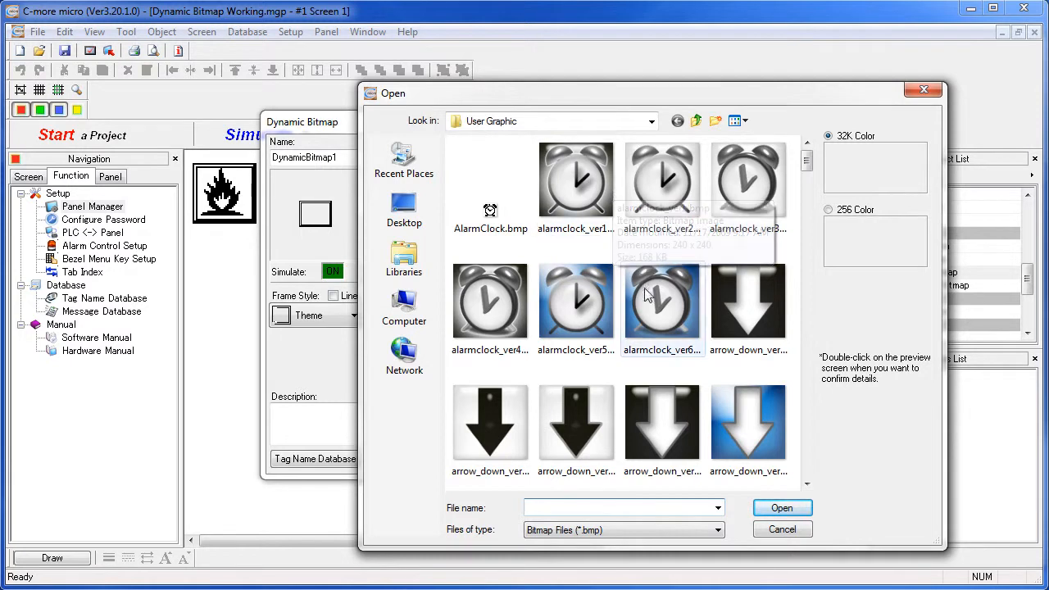
click(806, 464)
click(806, 464)
click(806, 464)
click(807, 464)
click(807, 464)
click(807, 464)
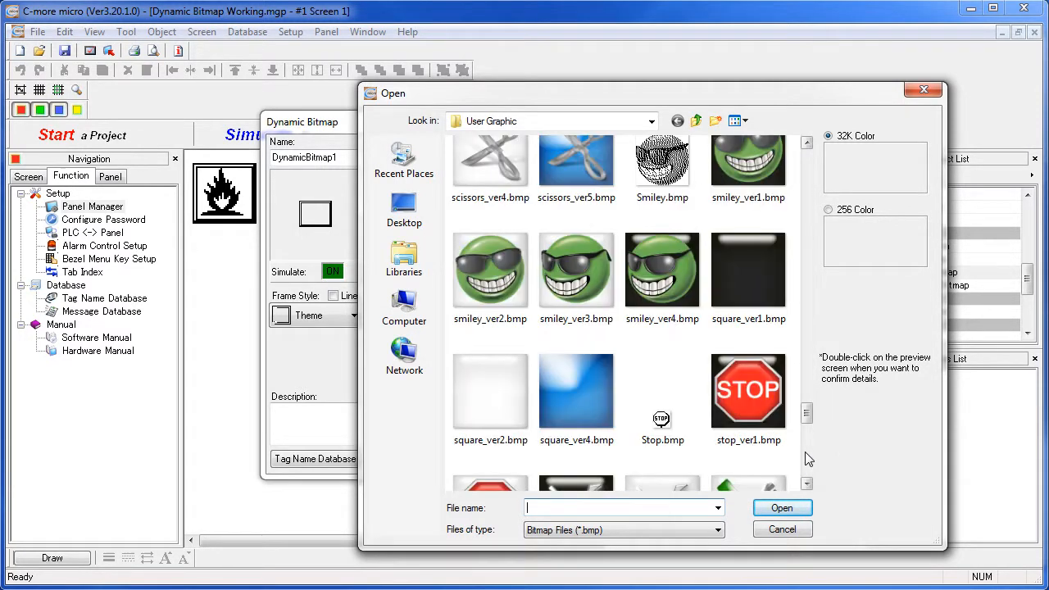
click(763, 398)
click(772, 509)
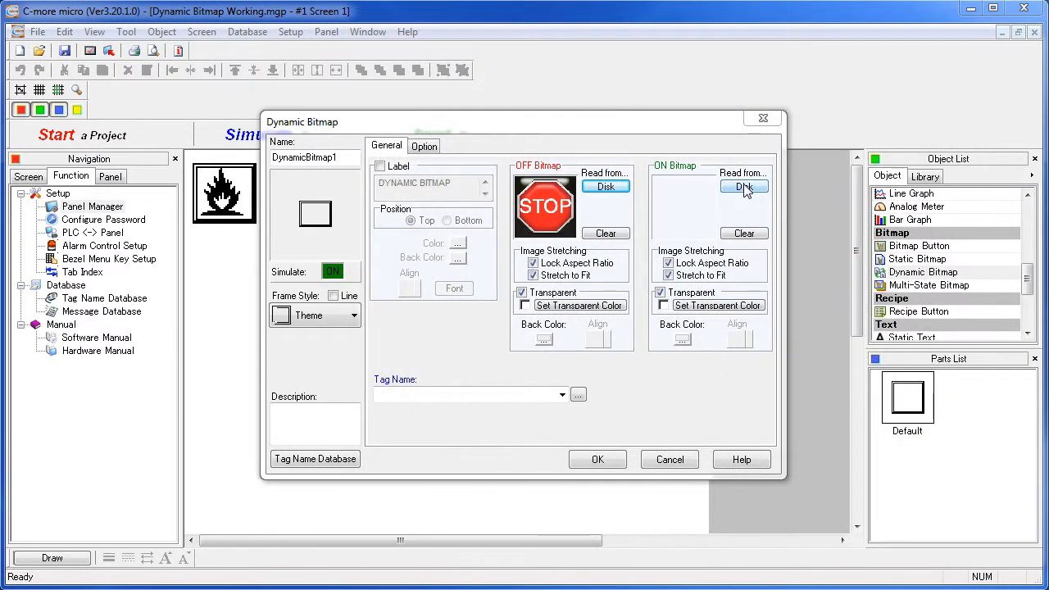
Load checkmark_ver2.bmp in 32K color as the new object's ON bitmap.
click(746, 188)
scroll(810, 454, down, 10)
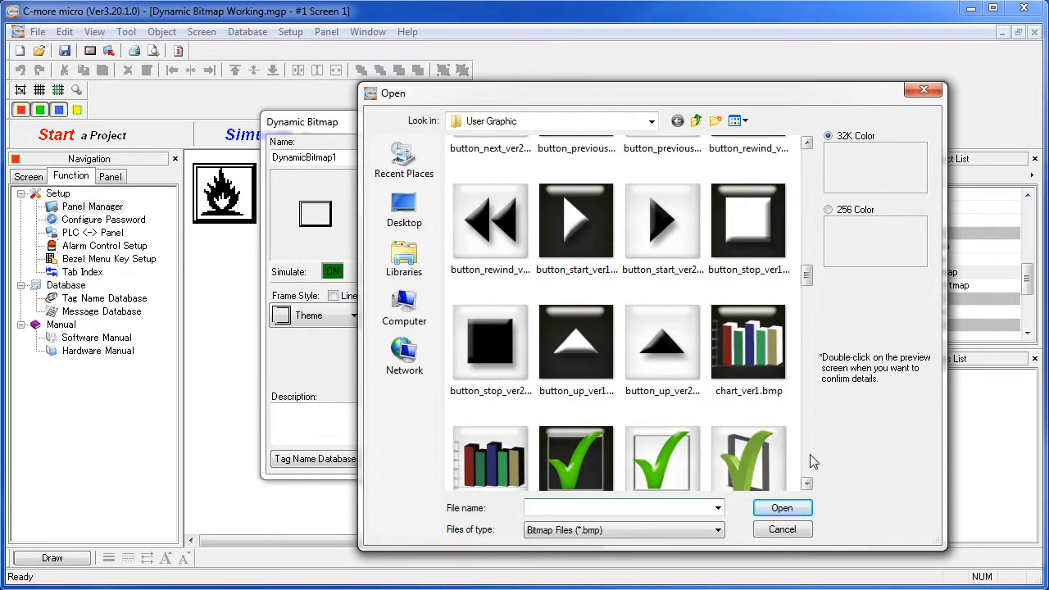
double_click(661, 459)
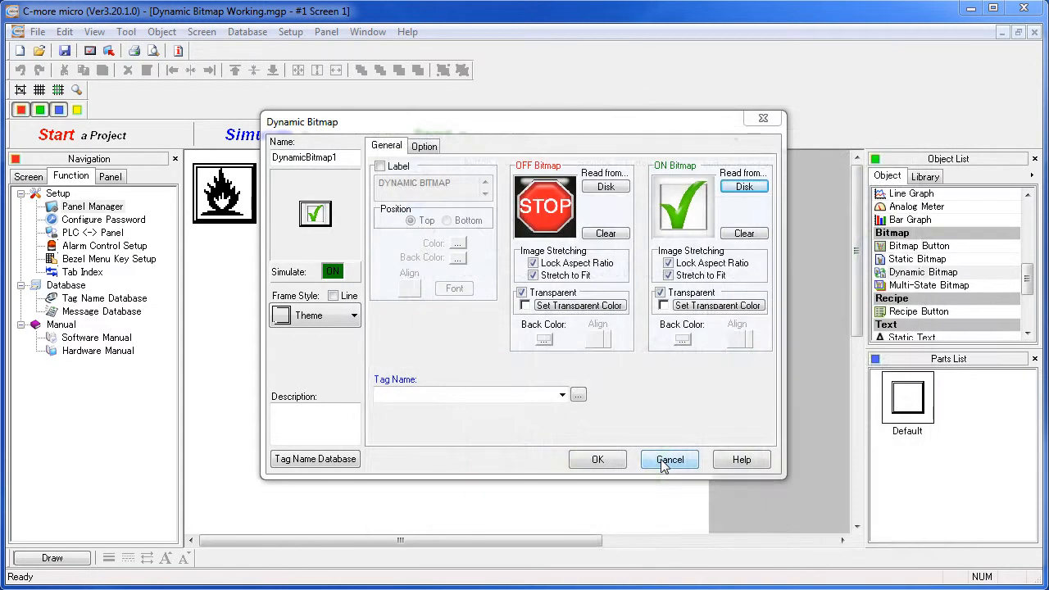
click(747, 188)
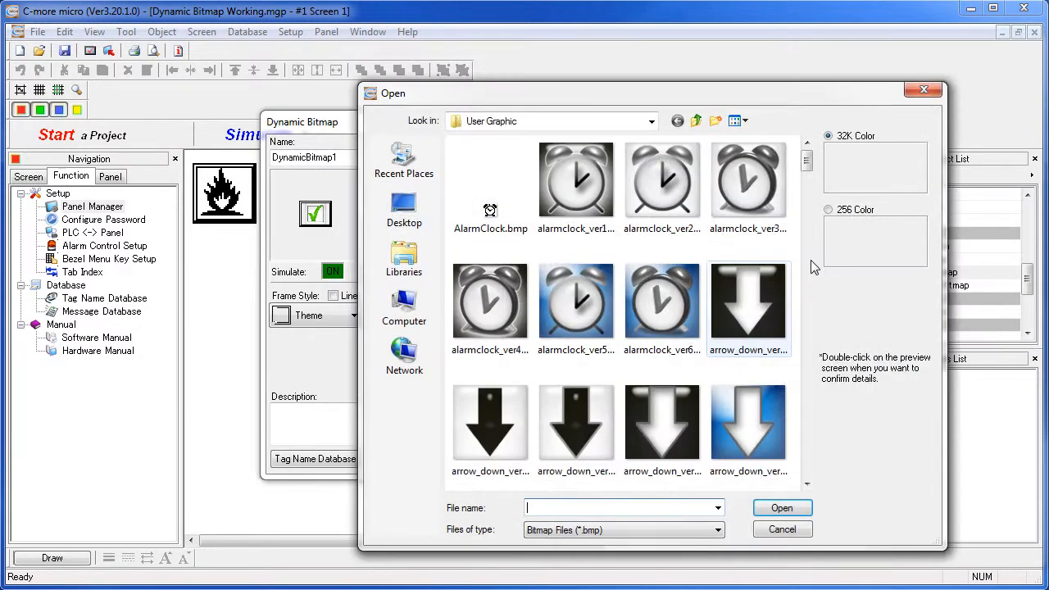
scroll(808, 470, down, 5)
scroll(808, 469, down, 10)
scroll(808, 207, up, 4)
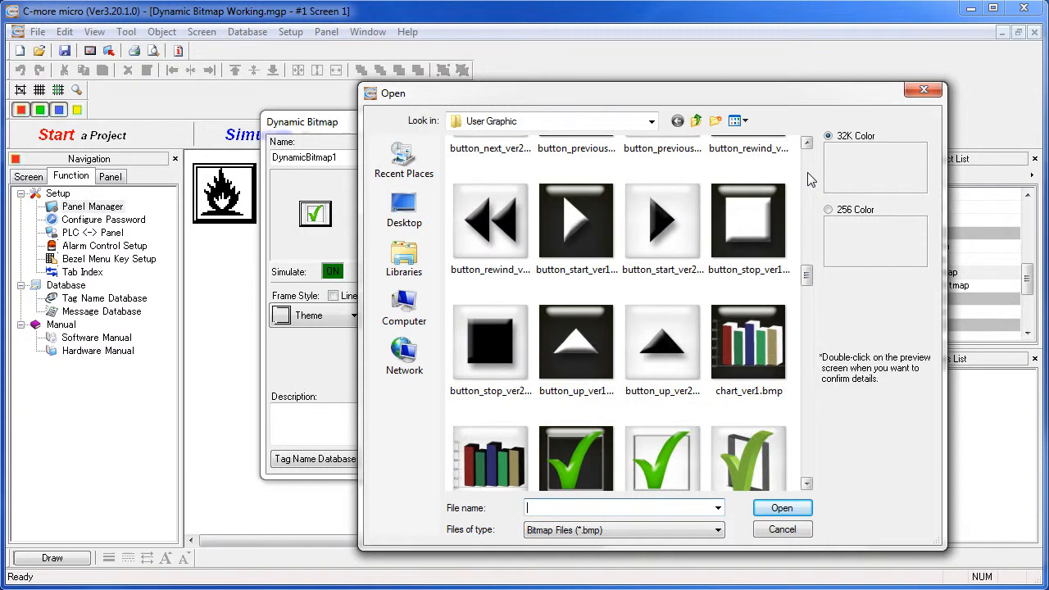
click(674, 487)
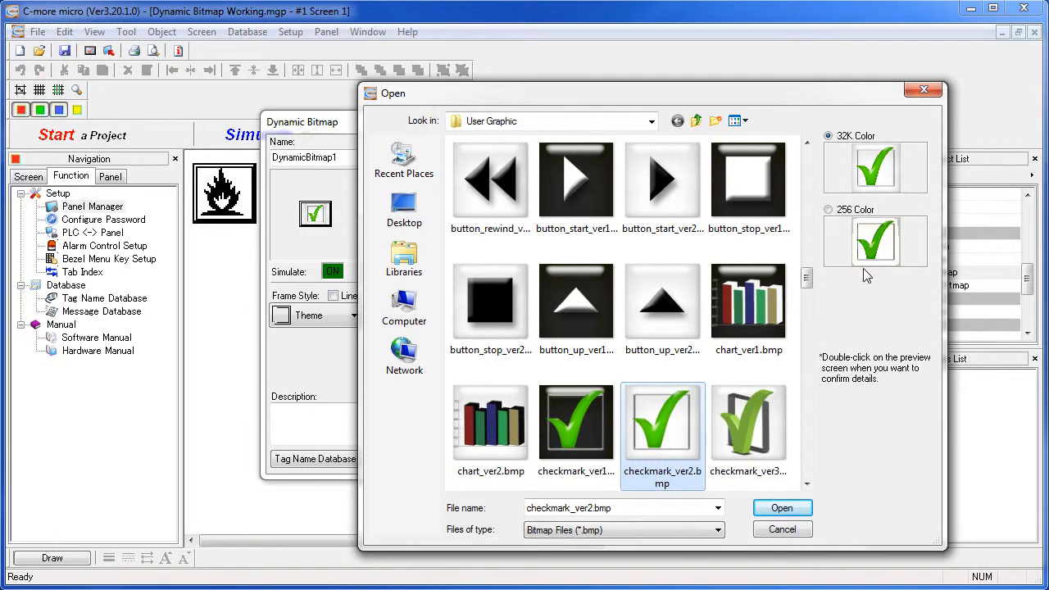
click(781, 507)
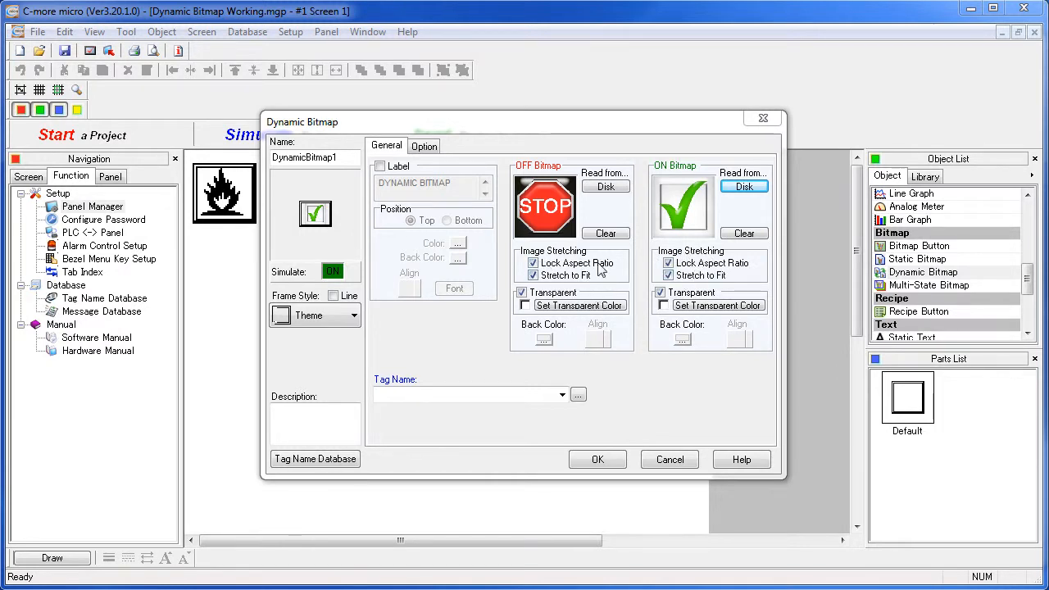
Disable transparency for both the OFF and ON bitmaps and assign the LIGHTS tag to the object.
click(523, 293)
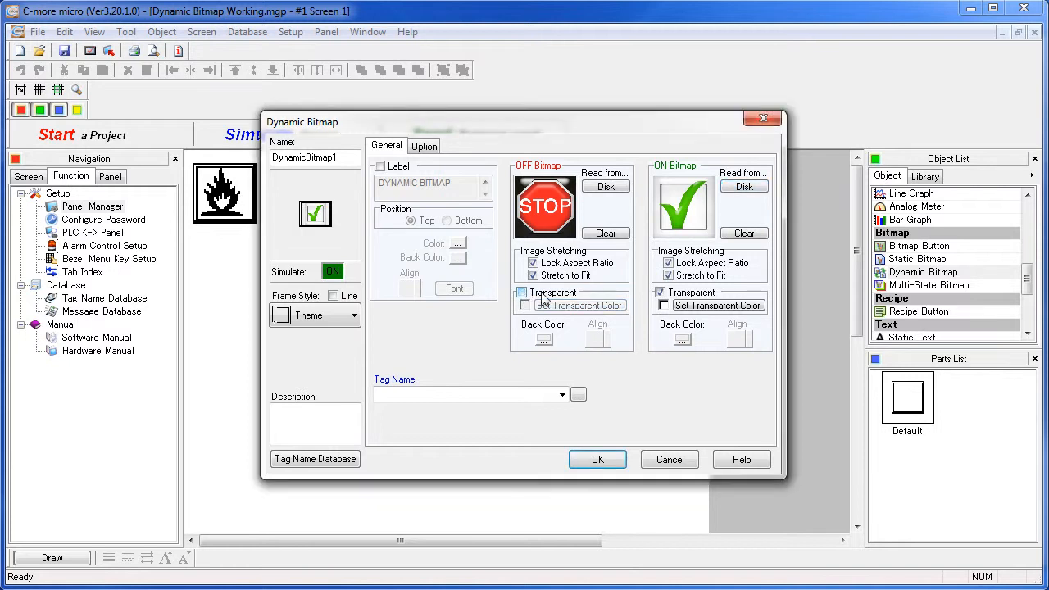
click(661, 294)
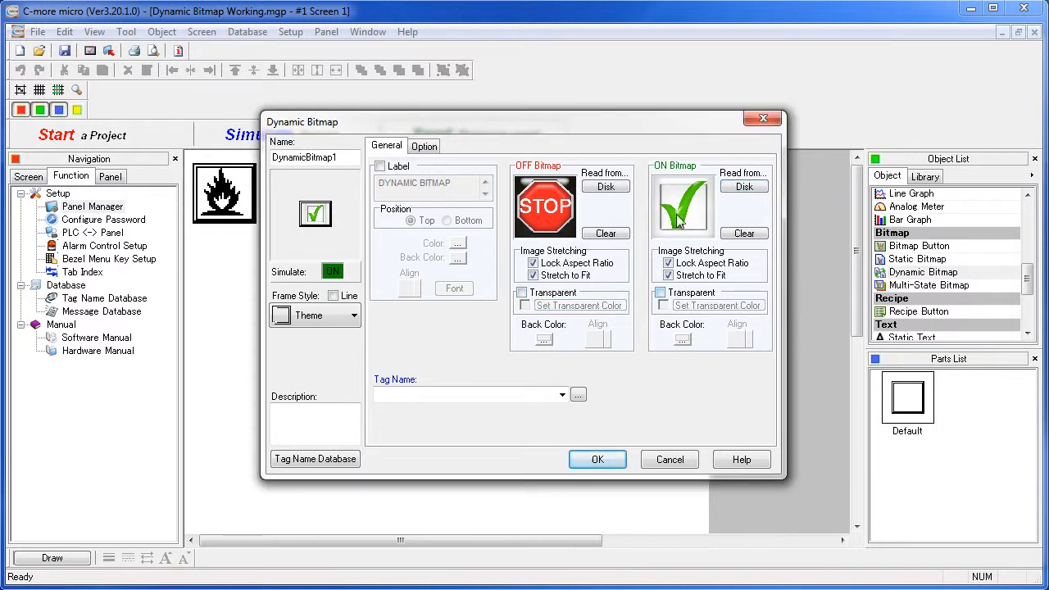
click(562, 396)
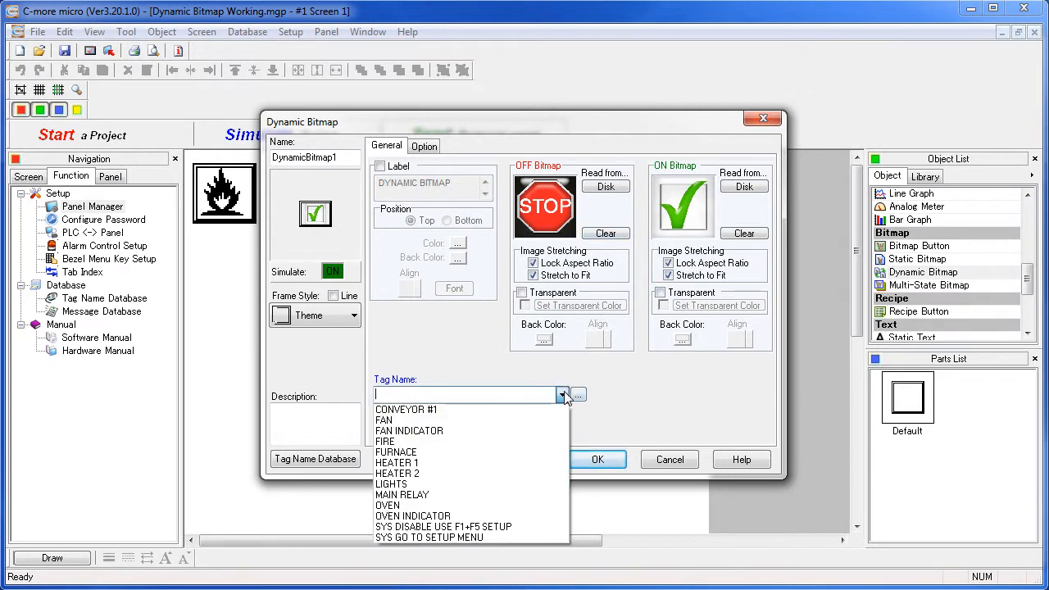
click(400, 484)
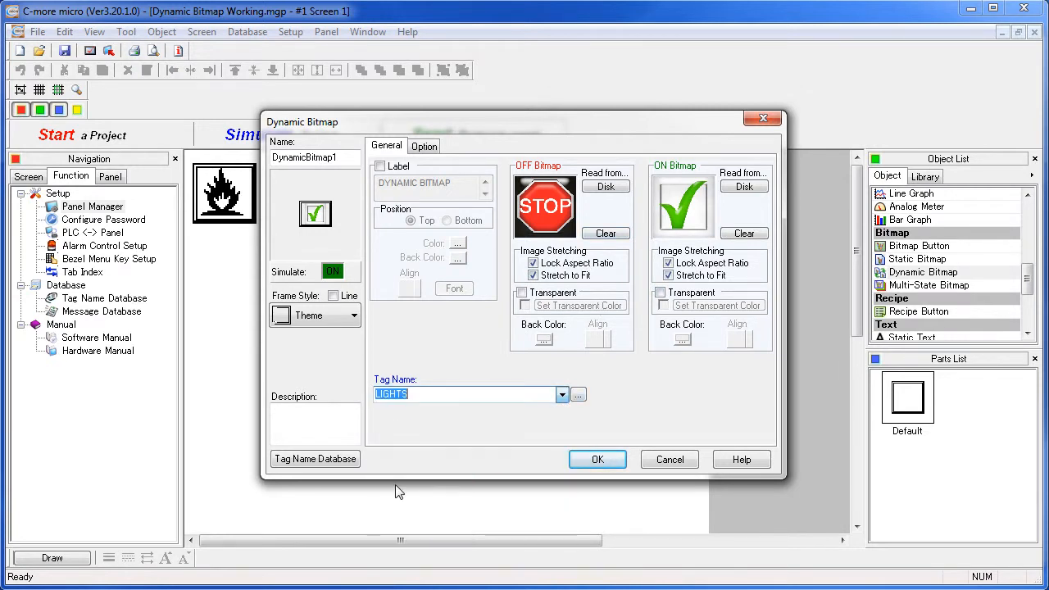
click(584, 459)
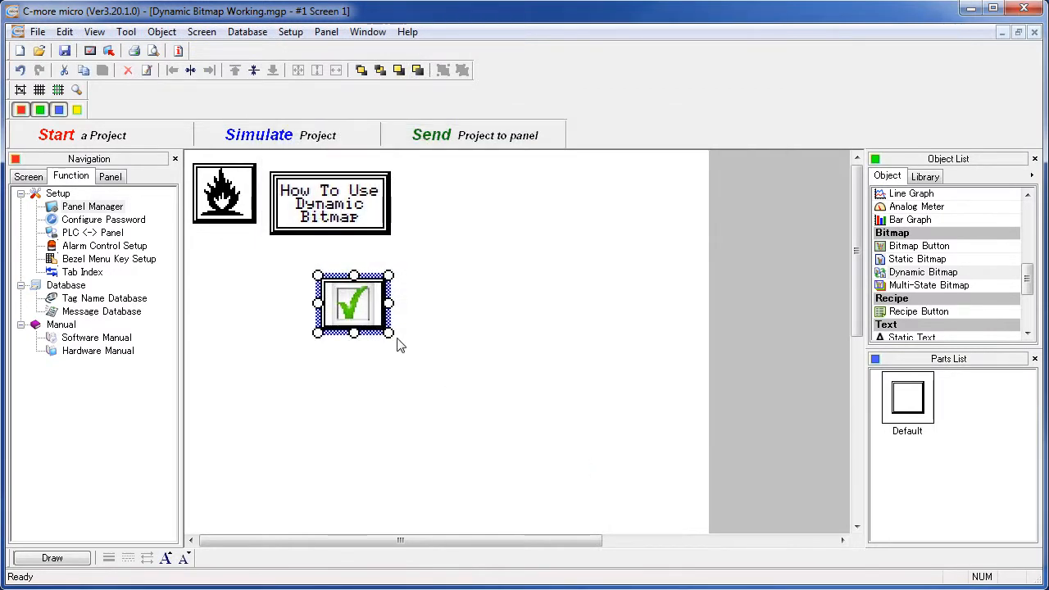
Enlarge the checkmark bitmap to roughly three times its size and move it slightly up and to the right.
drag(390, 332, 541, 471)
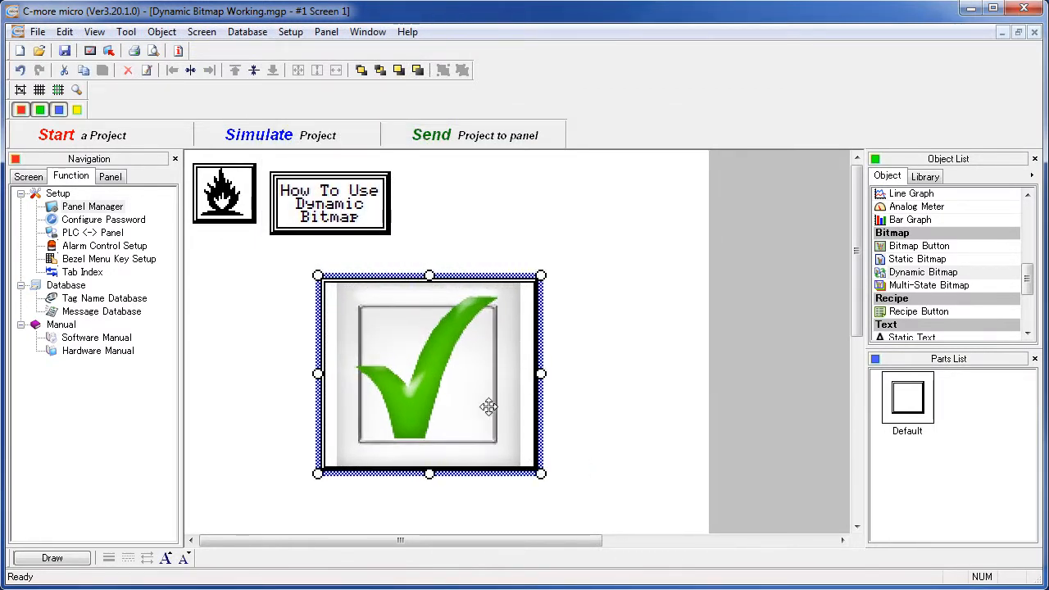
drag(487, 403, 515, 370)
Save the project and simulate it, switching the LIGHTS tag to ON to test the stop and checkmark images.
click(310, 139)
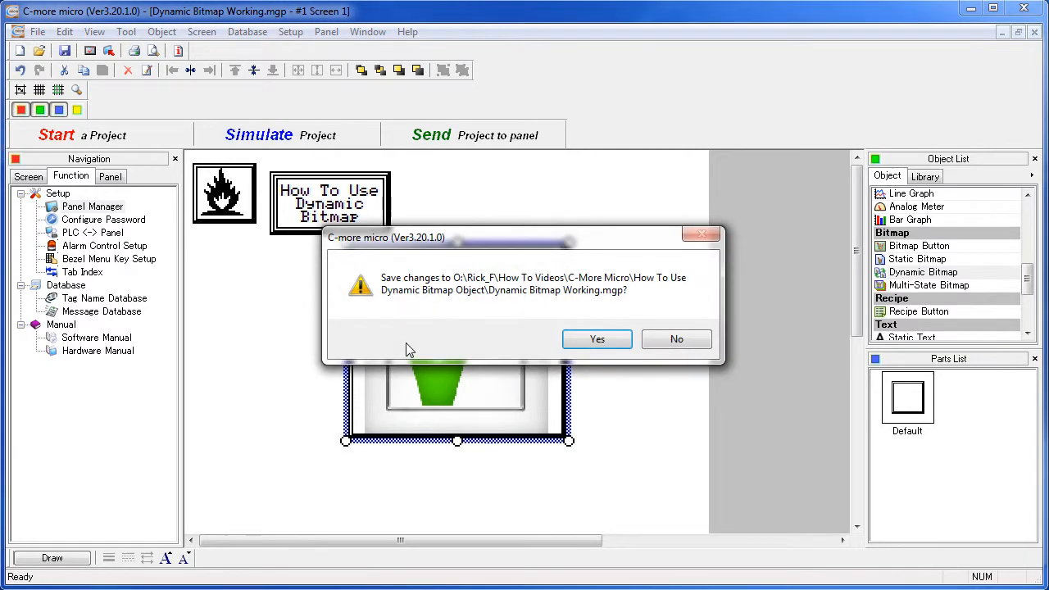
click(602, 339)
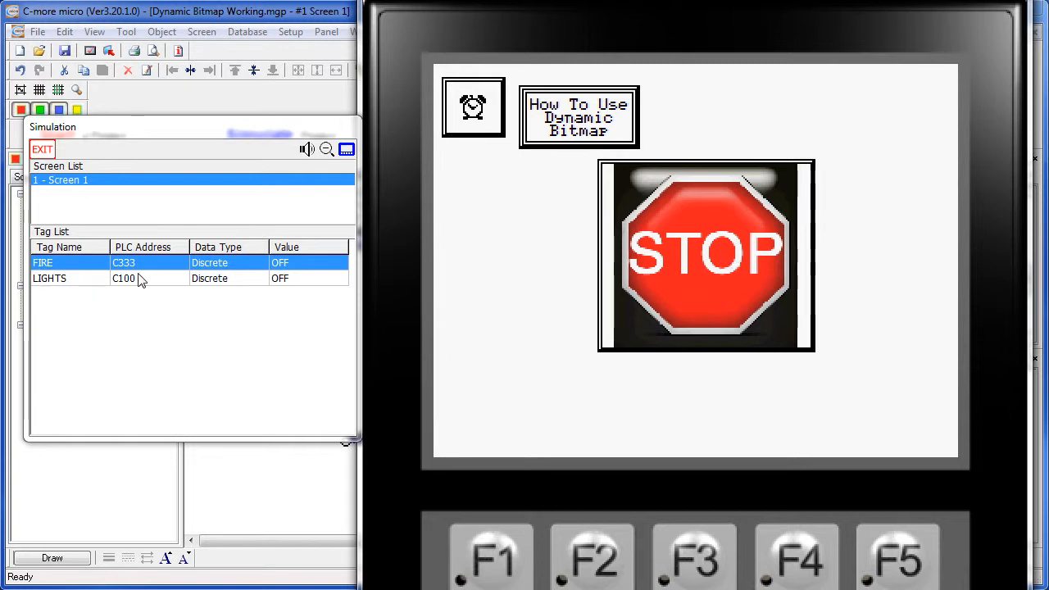
double_click(297, 279)
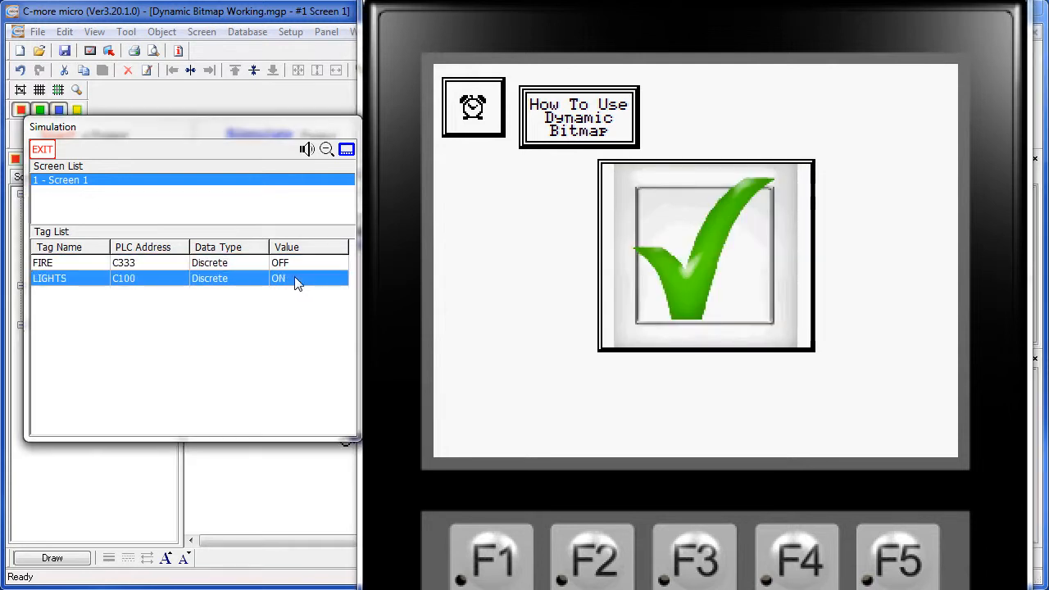